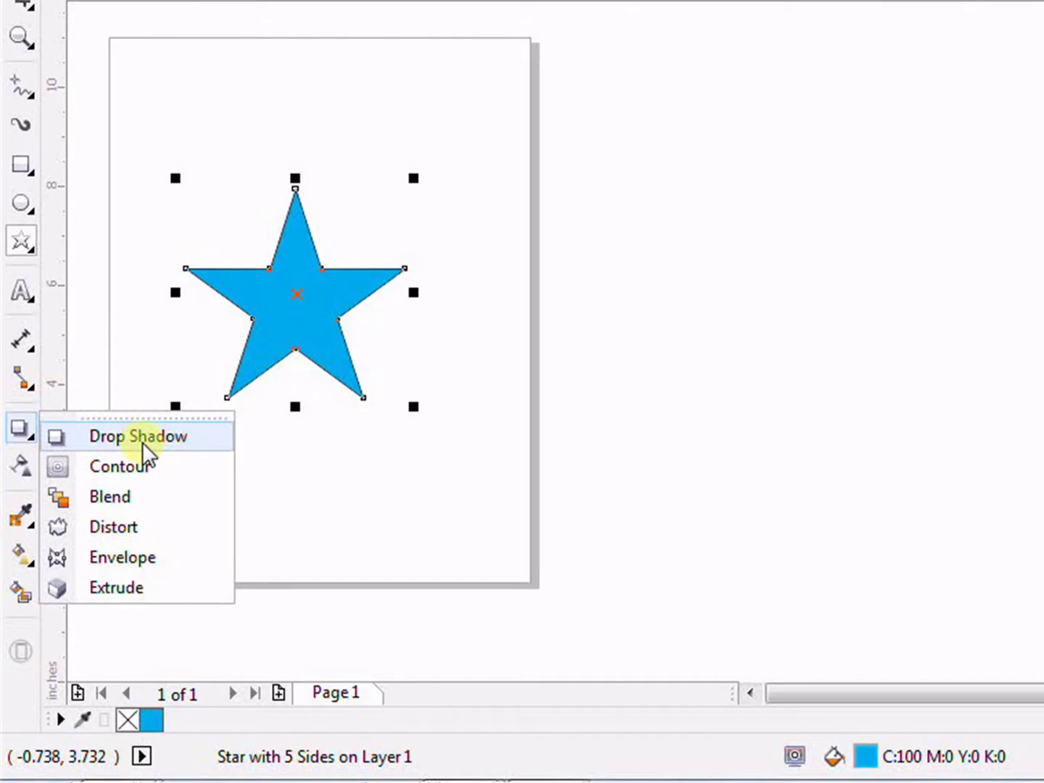
Drag a drop shadow from the blue star down to its bottom edge, giving opacity 50 and feathering 15
click(142, 442)
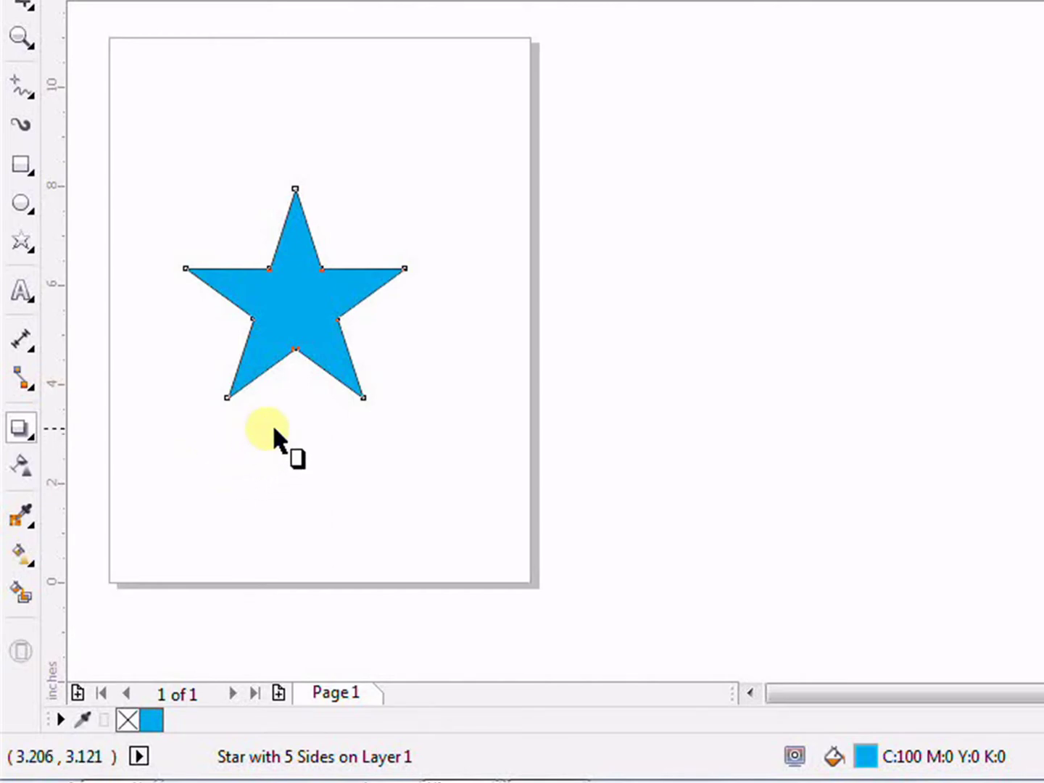
drag(291, 366, 291, 550)
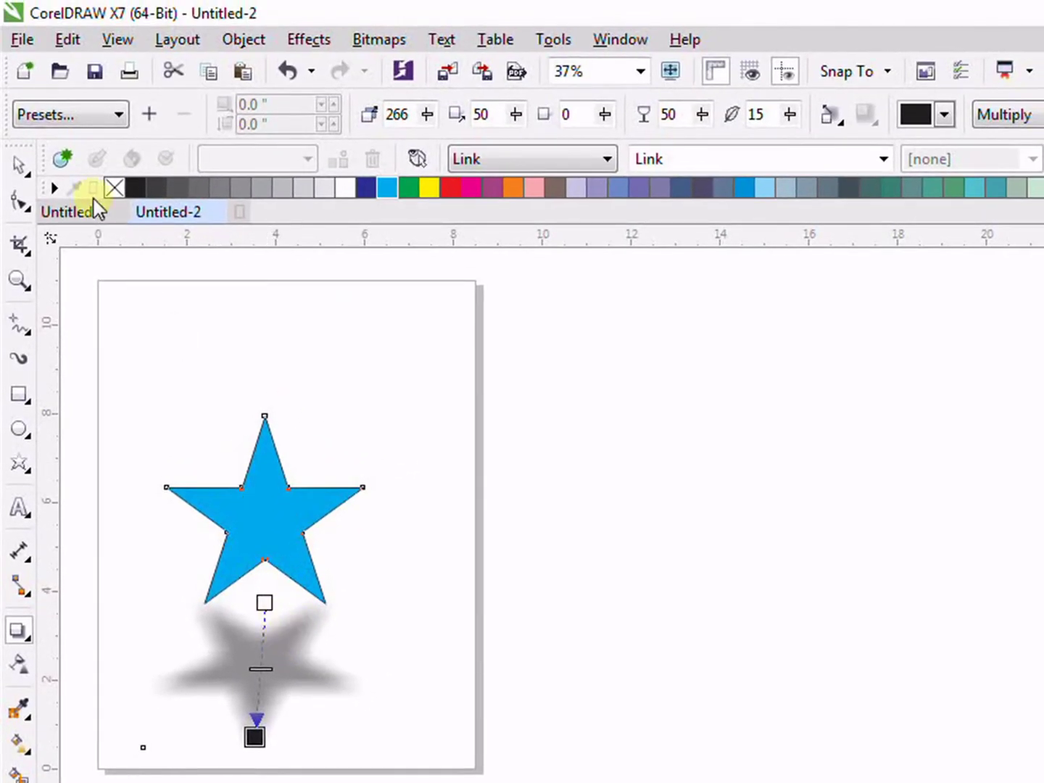
click(66, 124)
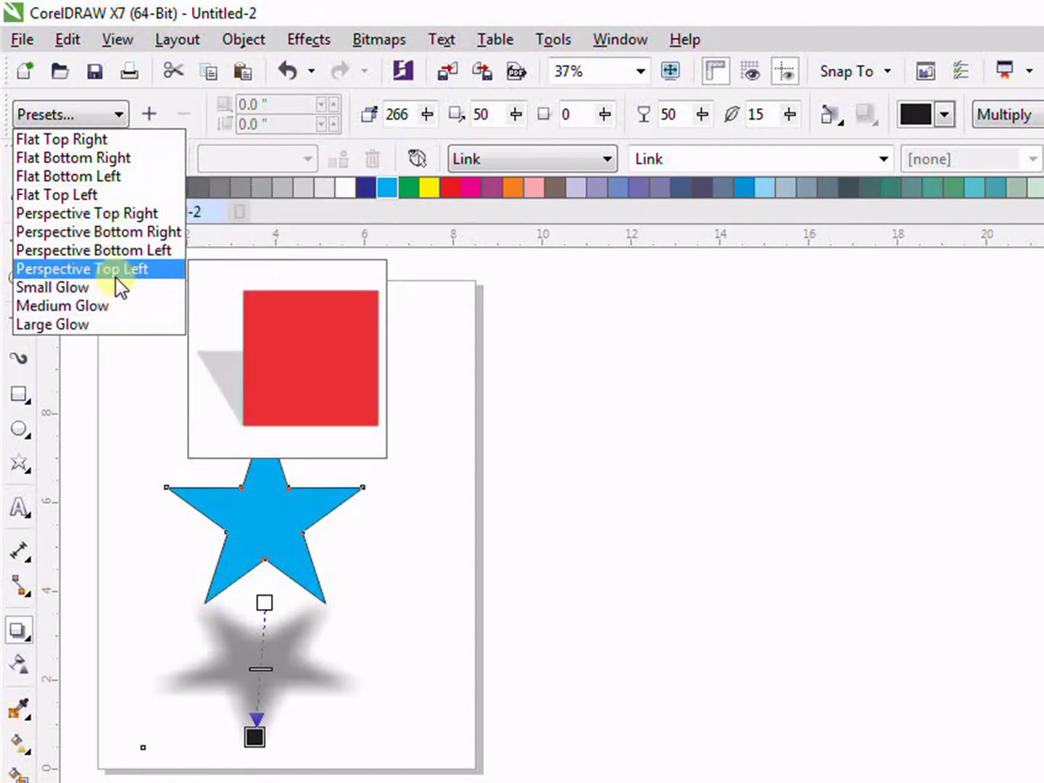
click(104, 159)
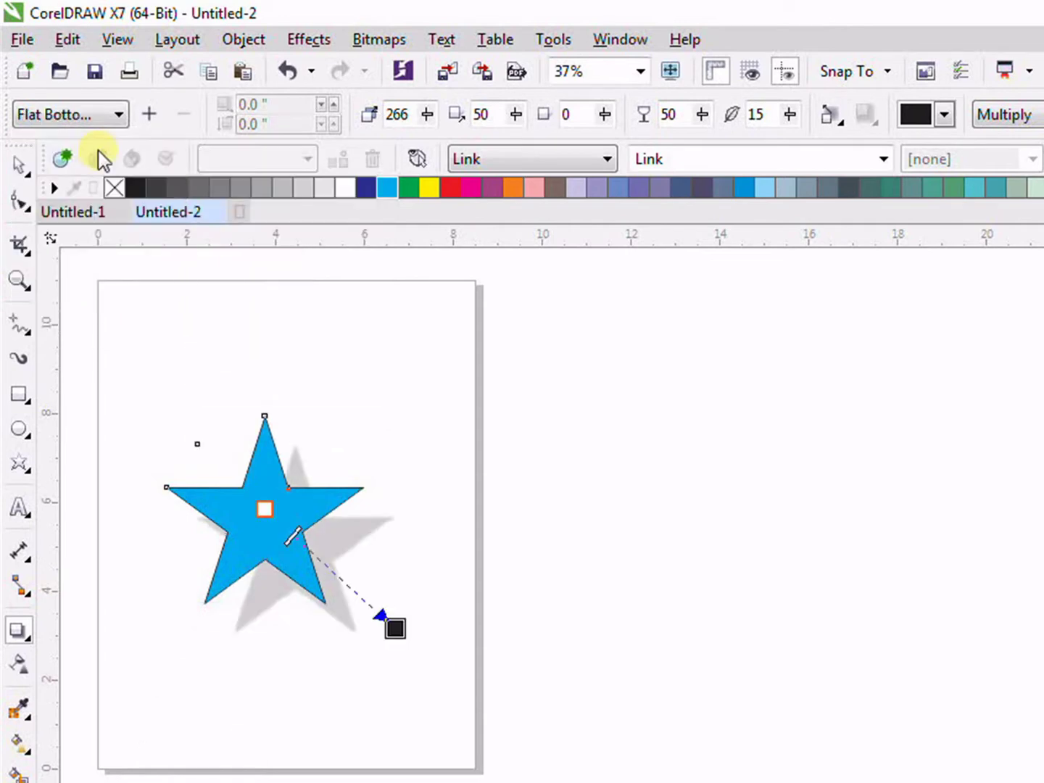
click(110, 114)
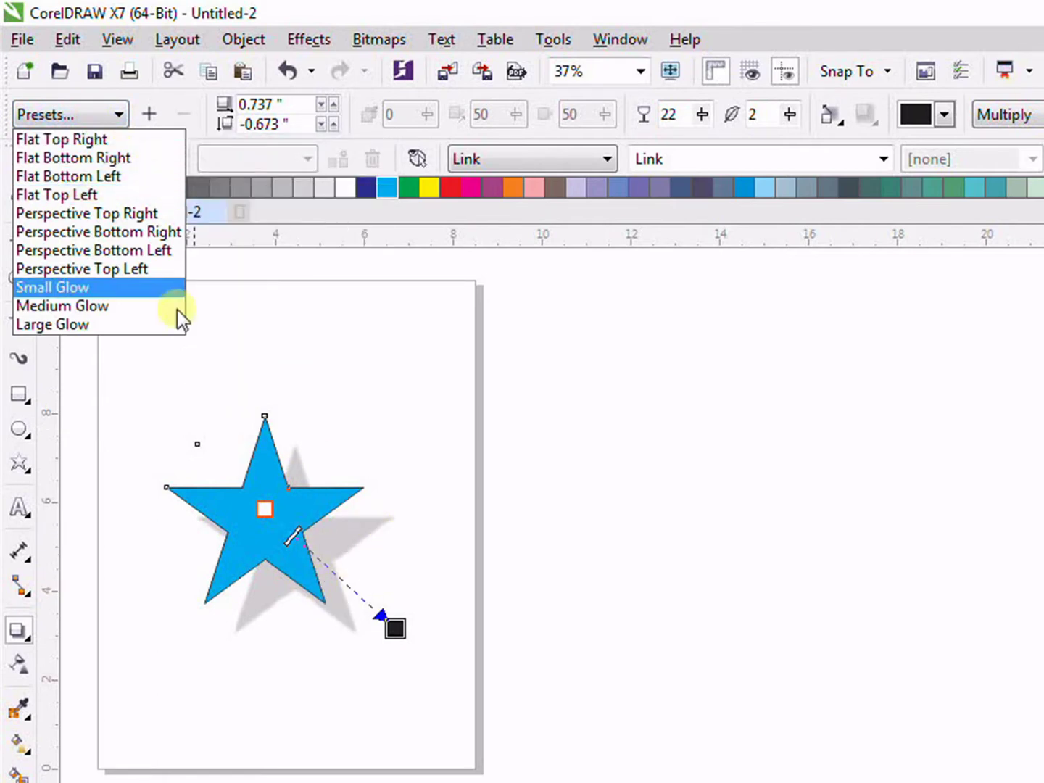
click(429, 343)
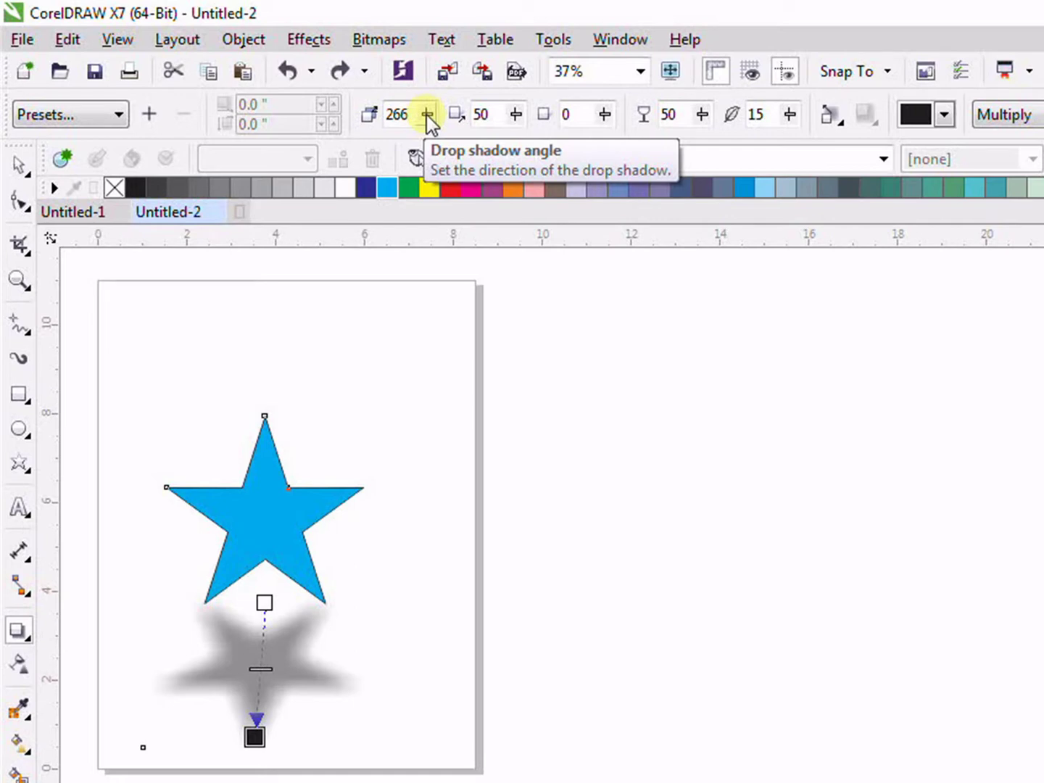
Set the shadow angle to 264, stretch the shadow longer, and adjust the shadow fade to 35
drag(427, 114, 433, 147)
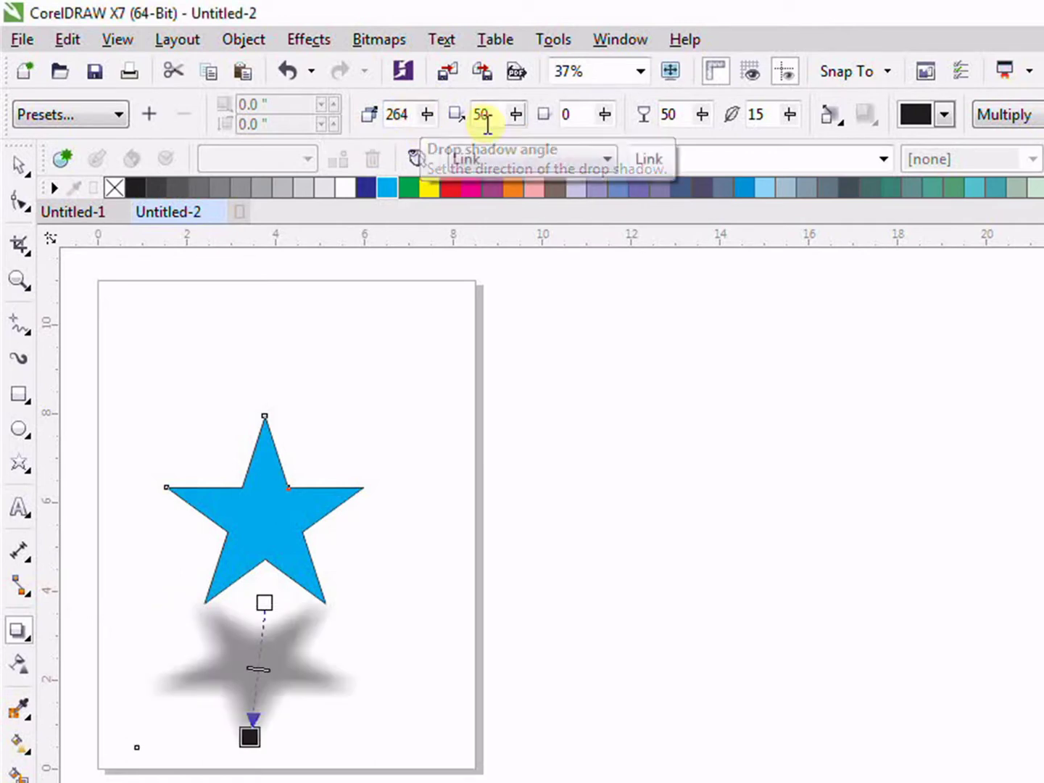
drag(515, 116, 557, 151)
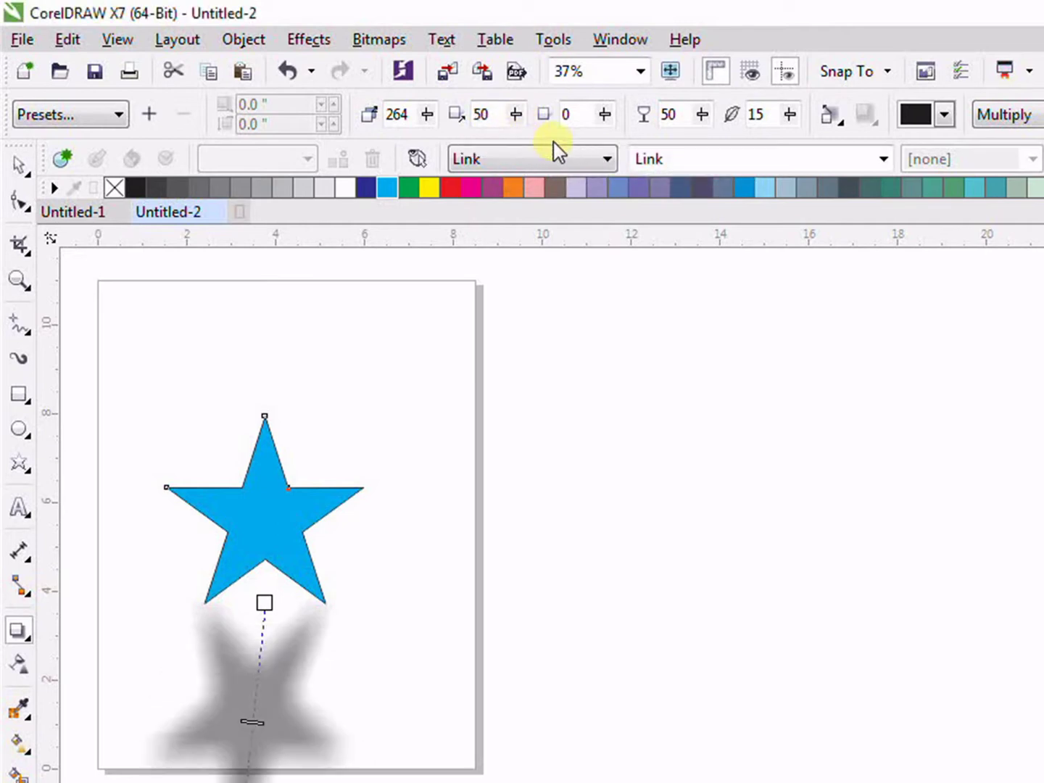
drag(522, 110, 555, 152)
drag(511, 114, 490, 150)
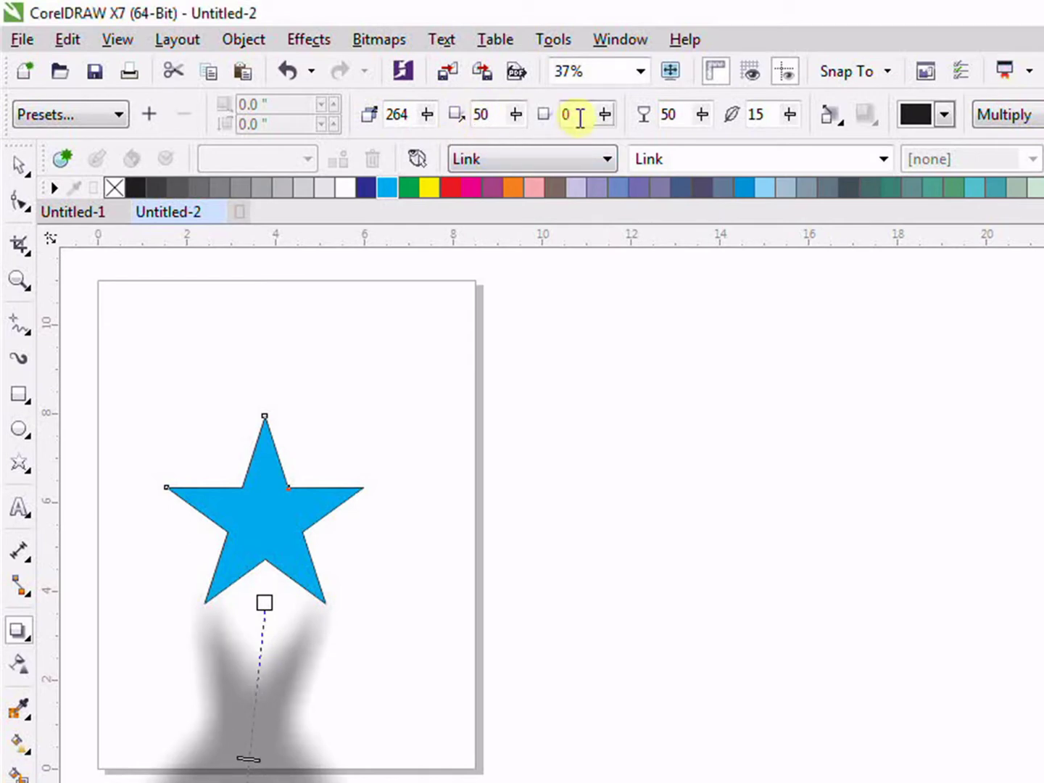
drag(605, 116, 591, 141)
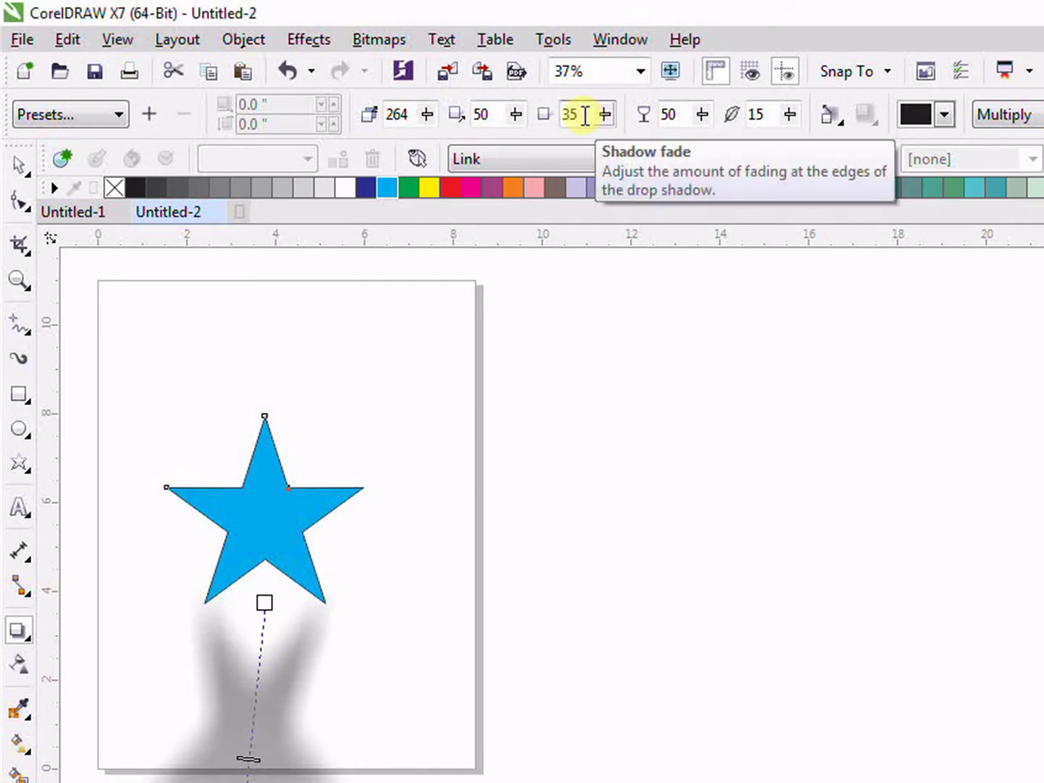
Set the shadow fade to 50 and try lower shadow opacities of around 11–12
key(BackSpace)
key(BackSpace)
key(BackSpace)
key(Return)
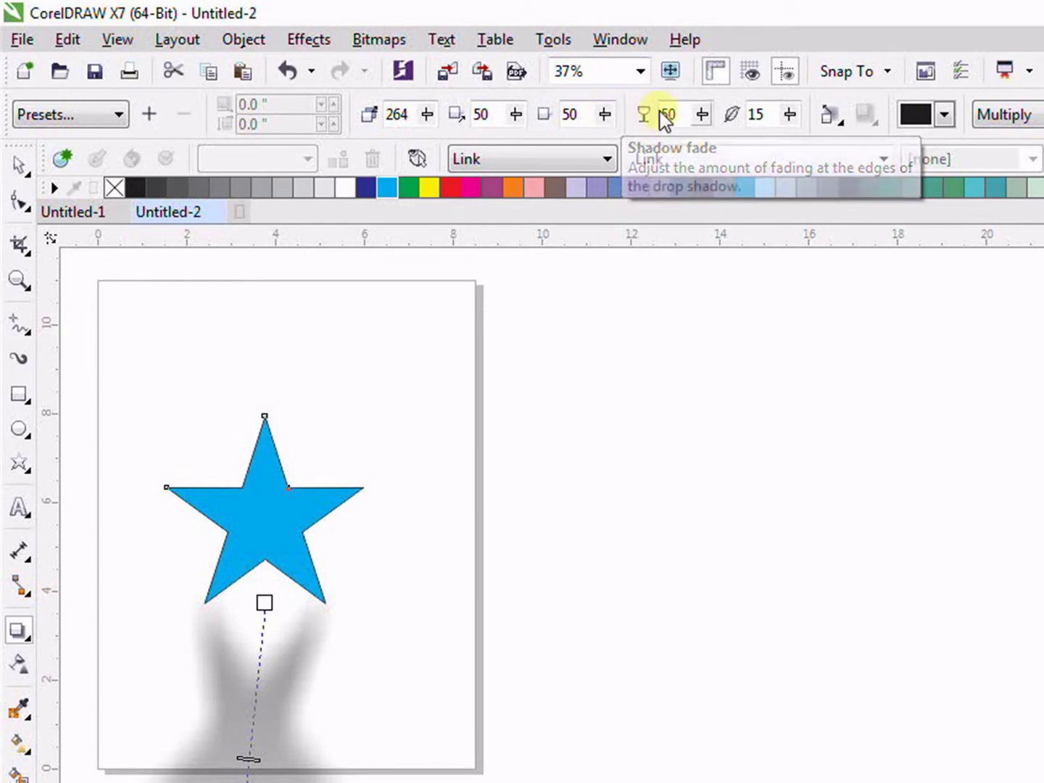
click(701, 114)
drag(695, 148, 663, 156)
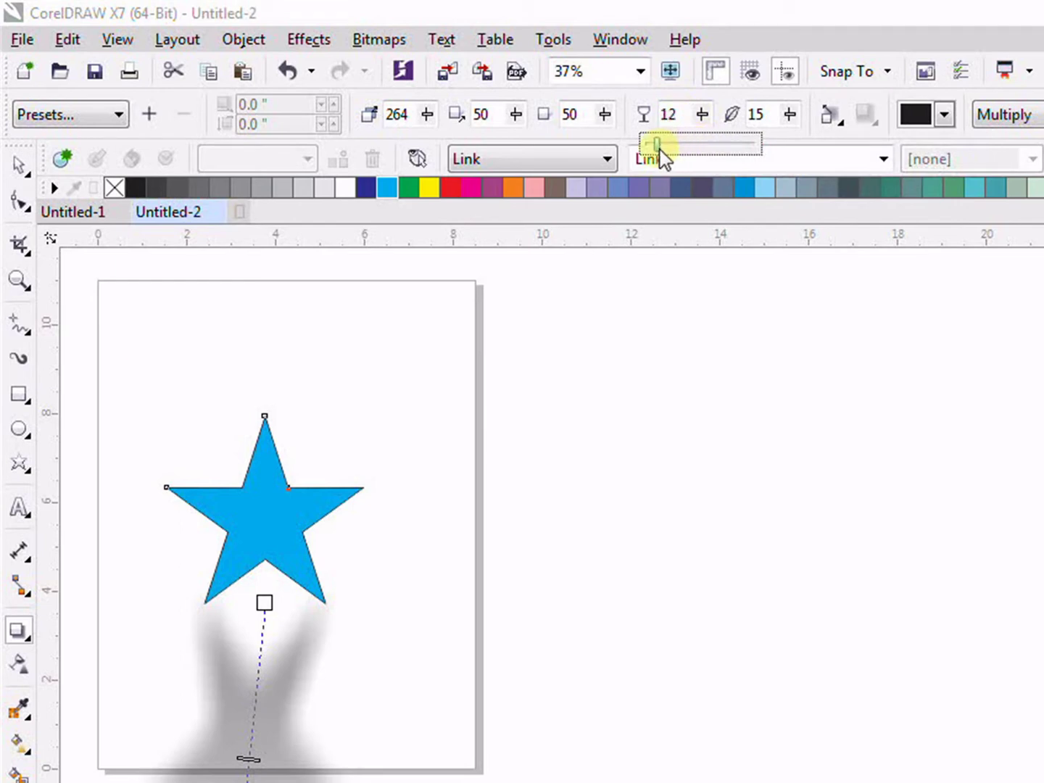
drag(701, 116, 754, 153)
click(702, 116)
drag(705, 121, 754, 148)
Reset the shadow opacity to 50 and set the shadow feathering to 41
click(689, 115)
key(BackSpace)
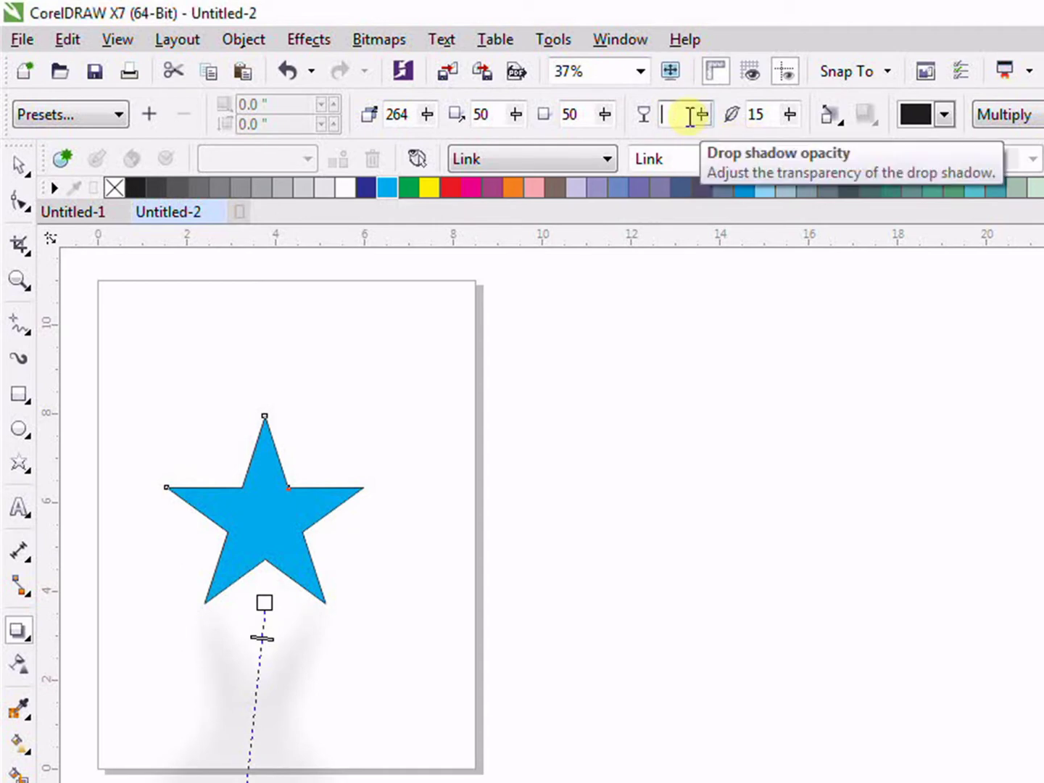
key(Return)
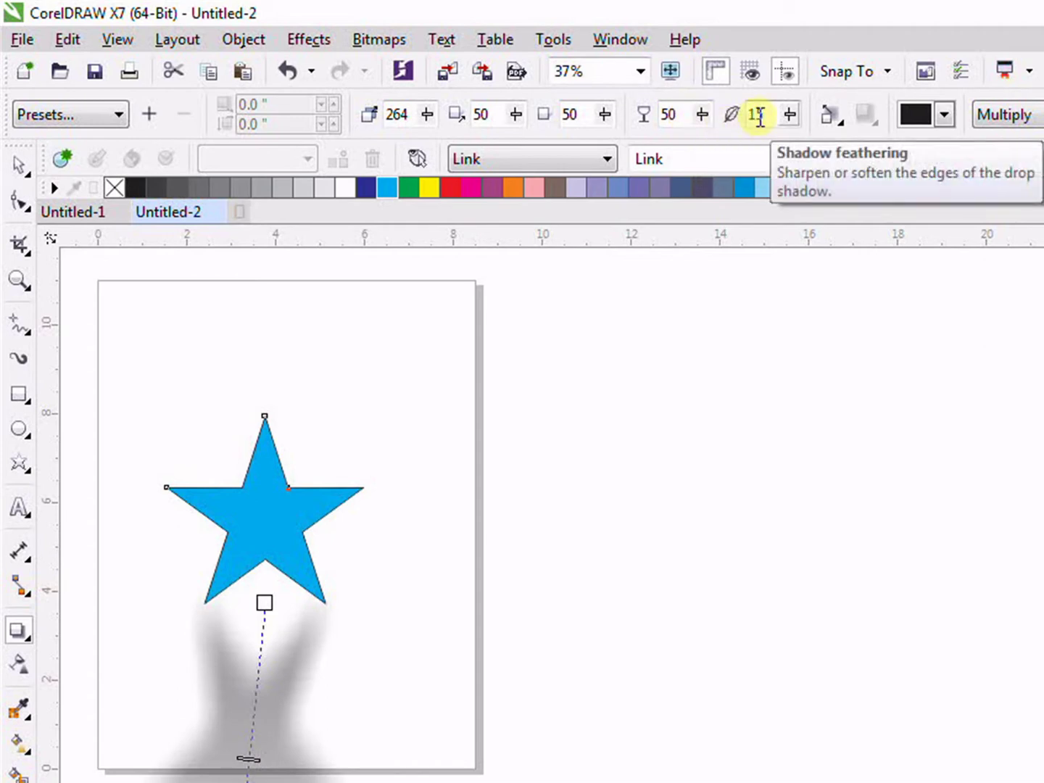
drag(789, 115, 853, 145)
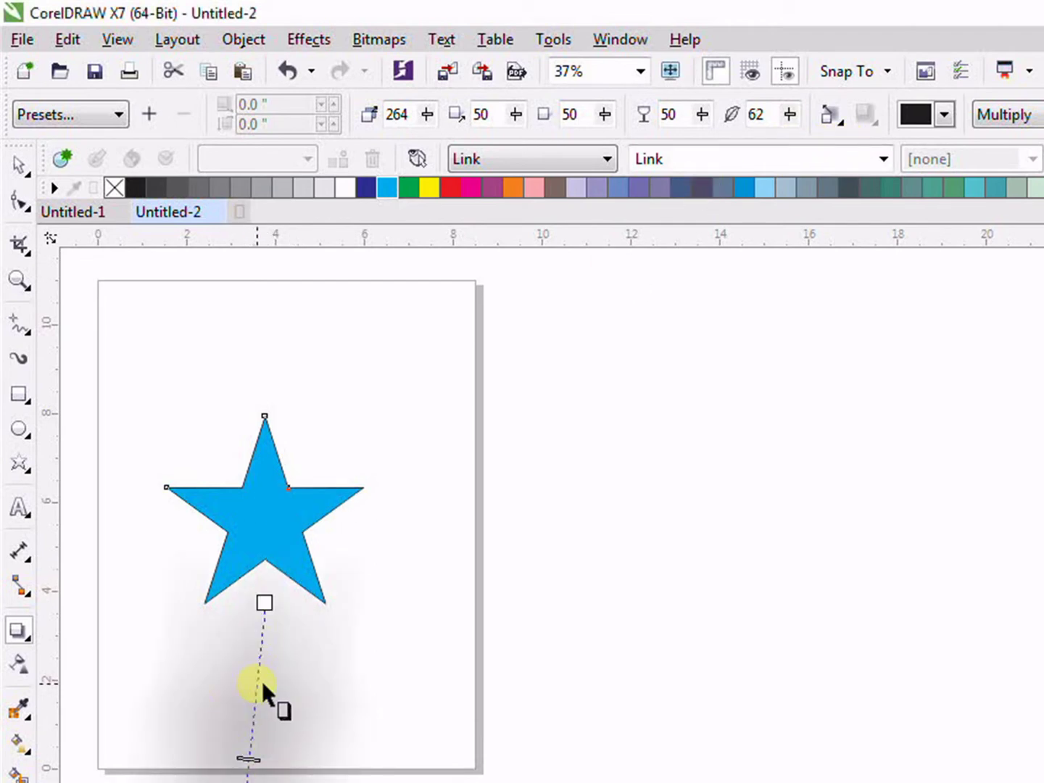
drag(785, 120, 761, 146)
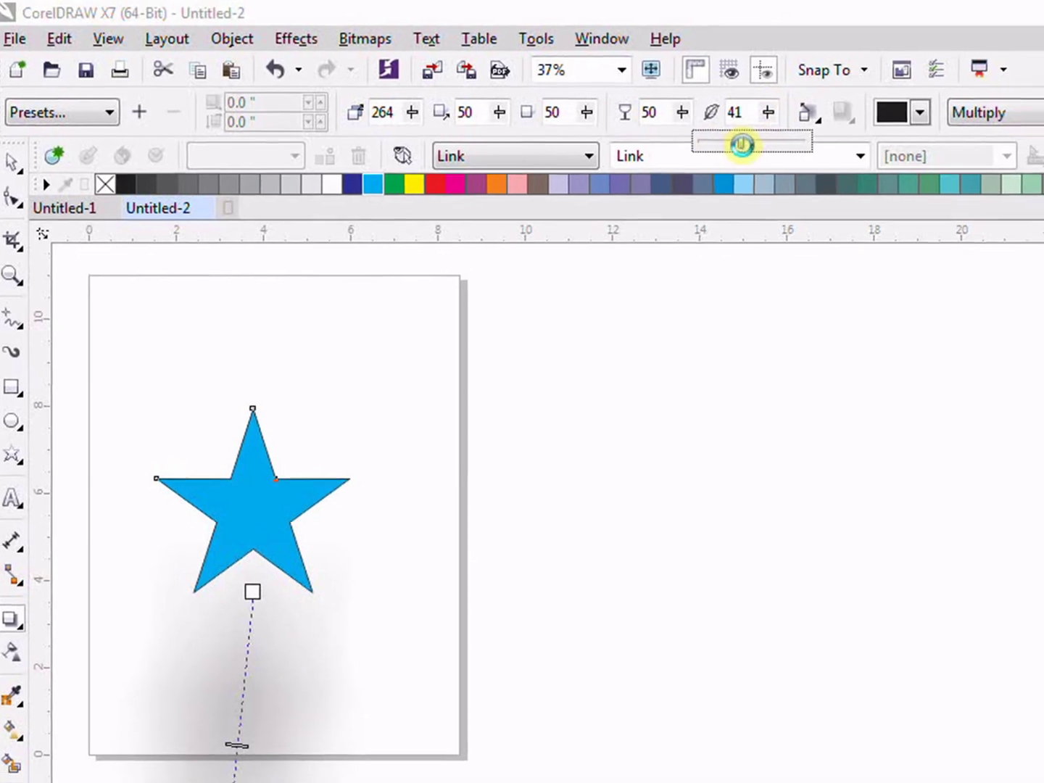
Make the shadow yellow and set its feathering to 0 for crisp edges
click(944, 115)
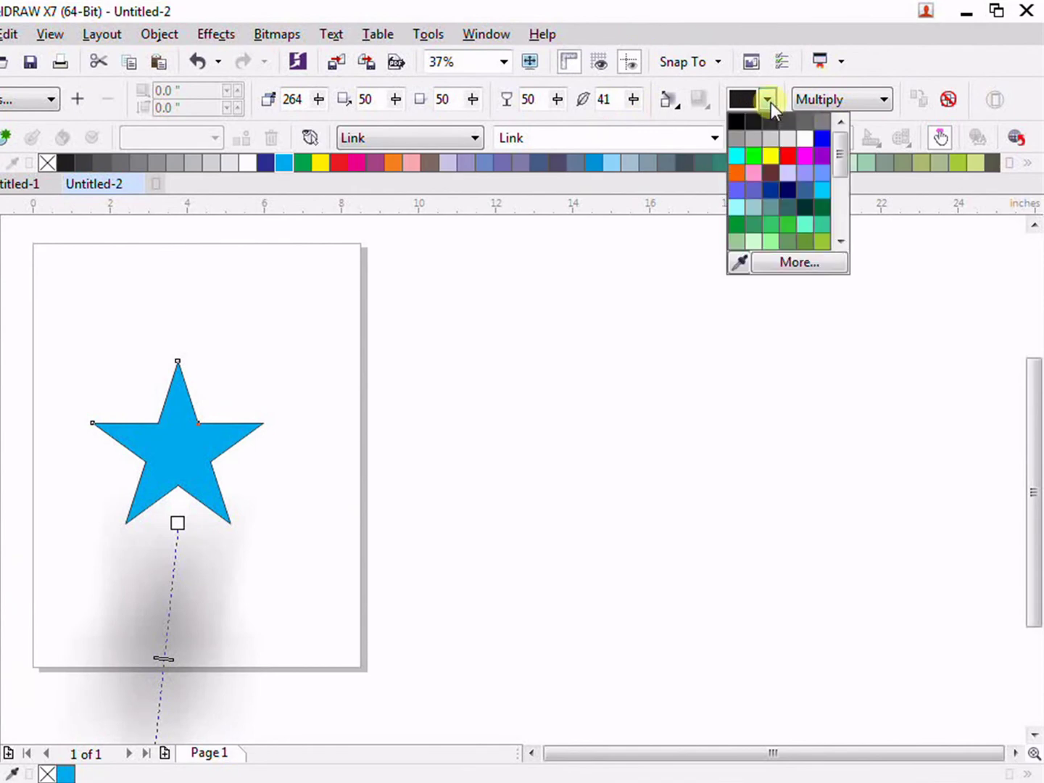
click(767, 156)
mouse_move(633, 99)
mouse_down()
mouse_move(630, 120)
mouse_move(586, 107)
mouse_up()
key(BackSpace)
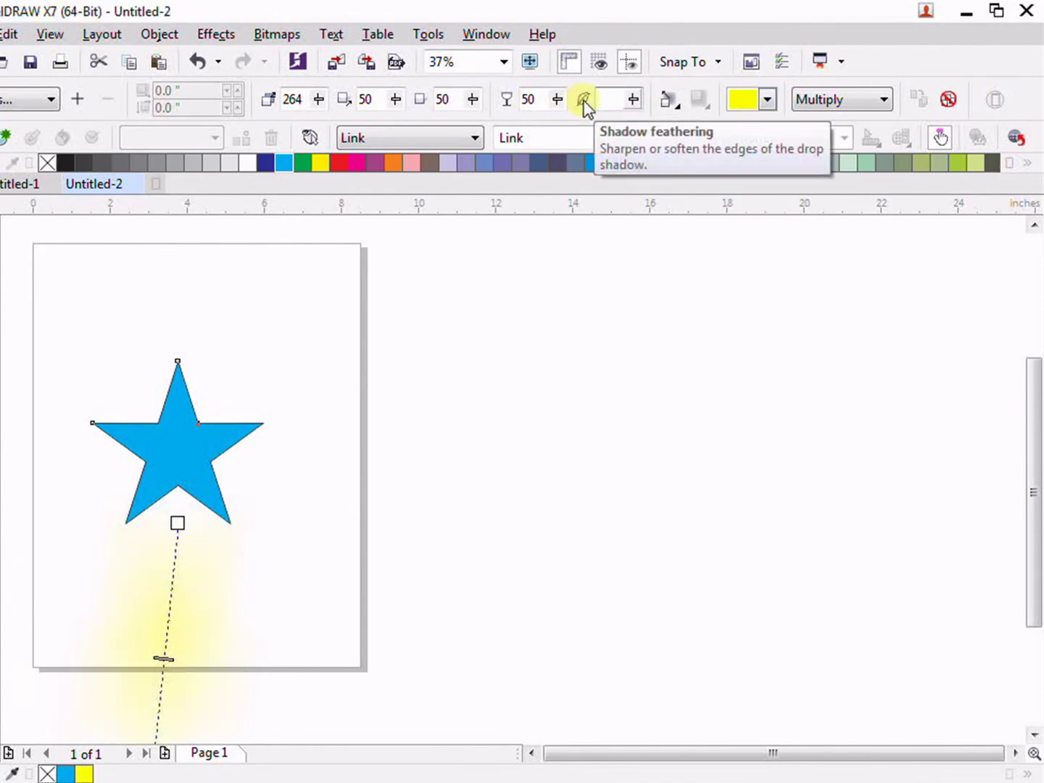
key(Return)
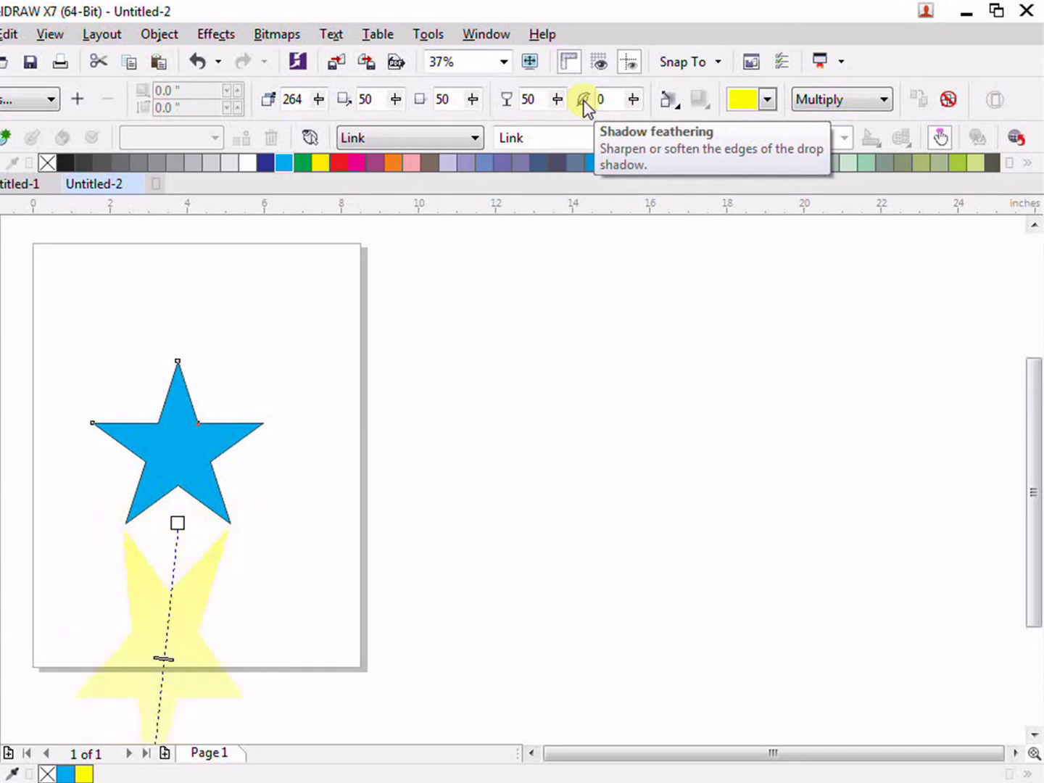
click(767, 103)
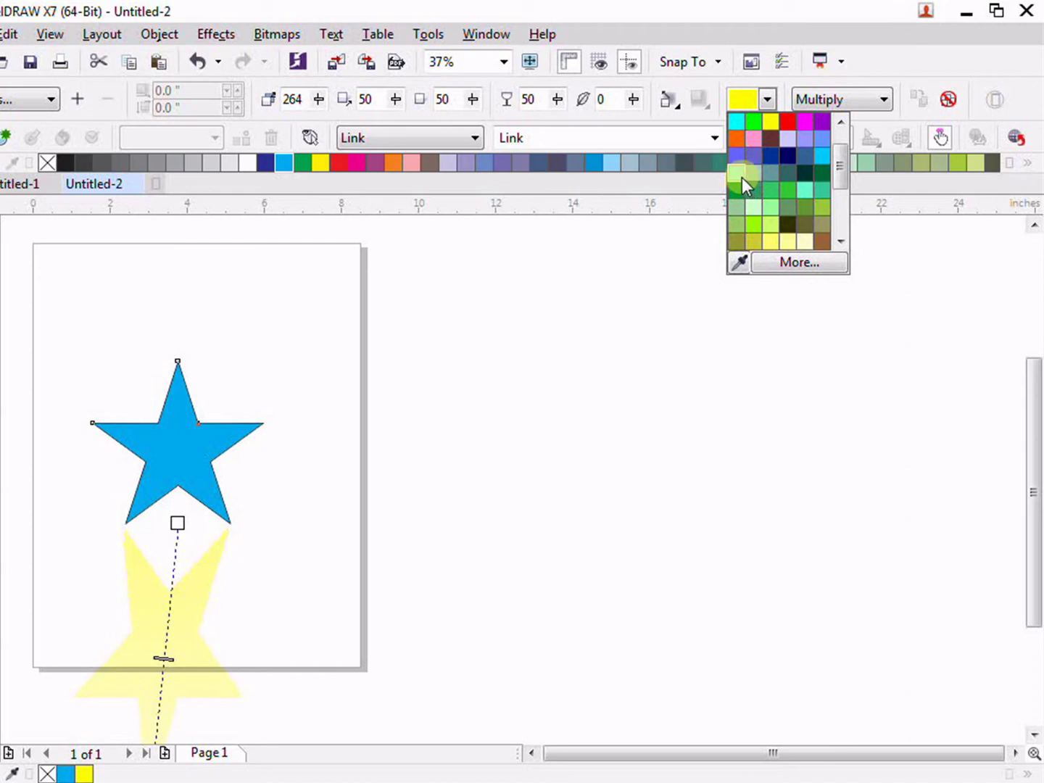
click(775, 124)
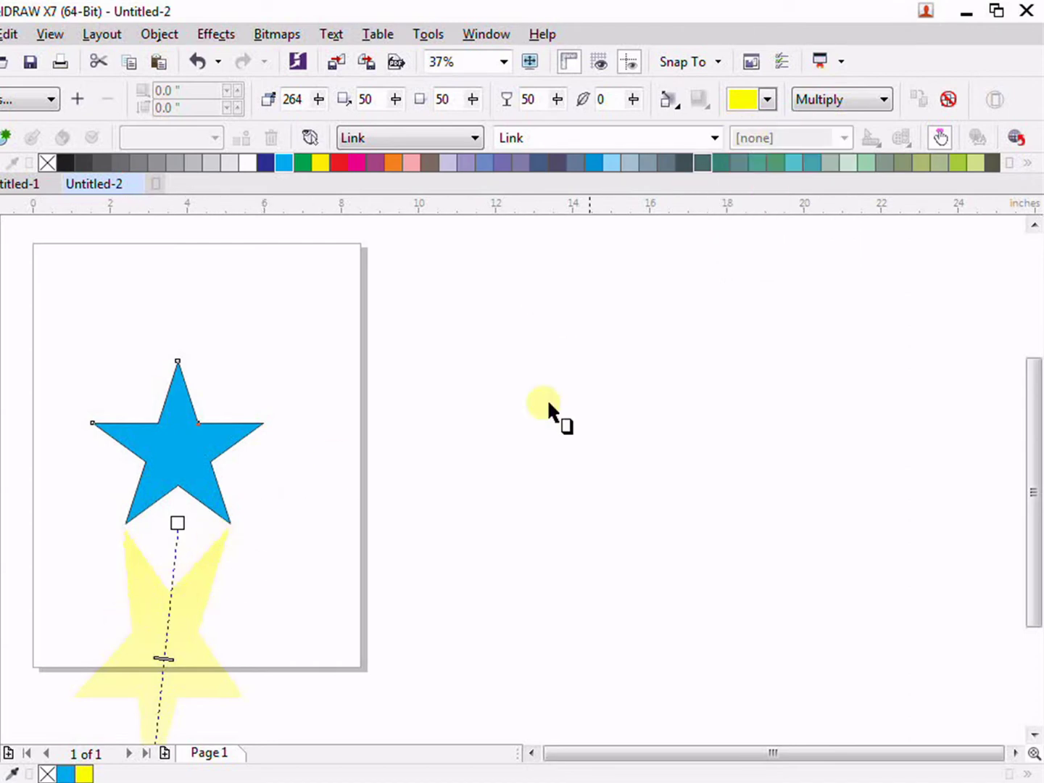
Try the Lightness and Add blend modes, return to Multiply, then clear the drop shadow
click(859, 103)
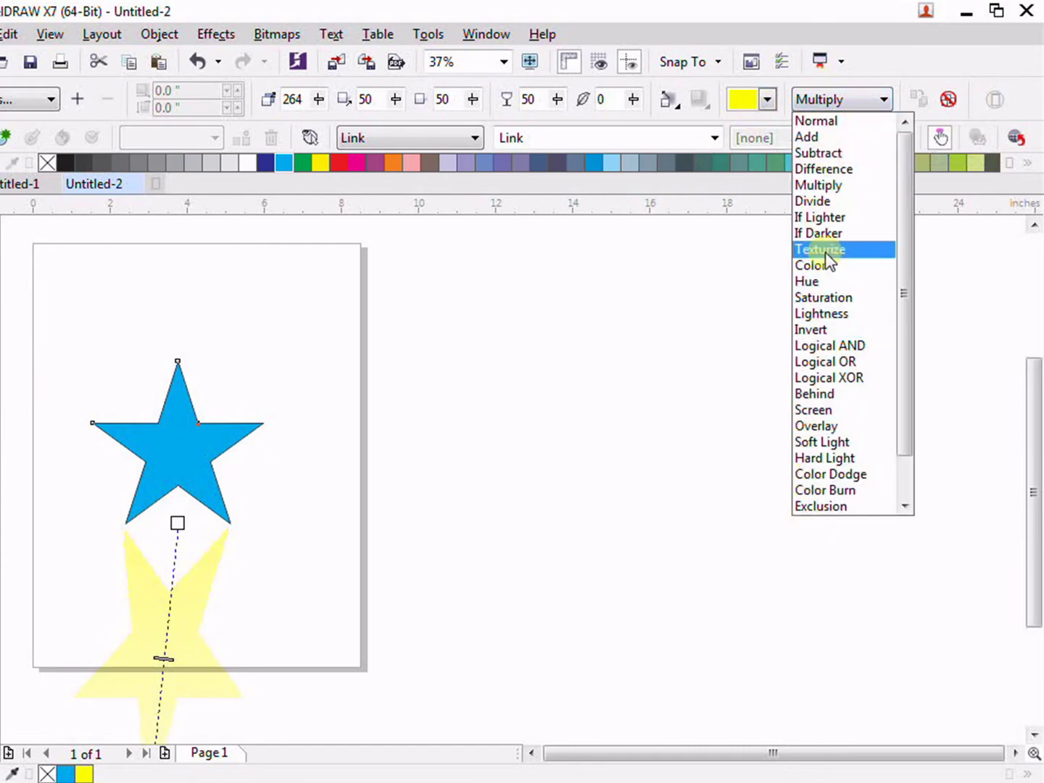
click(822, 316)
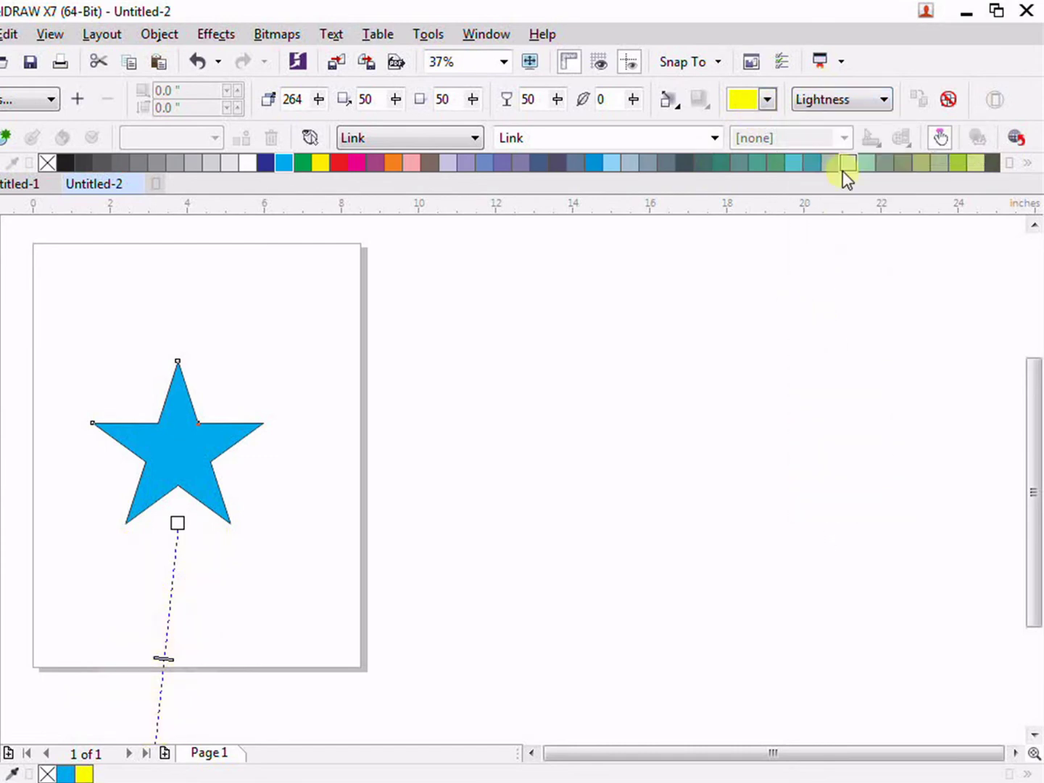
click(847, 105)
click(806, 136)
click(836, 106)
click(819, 185)
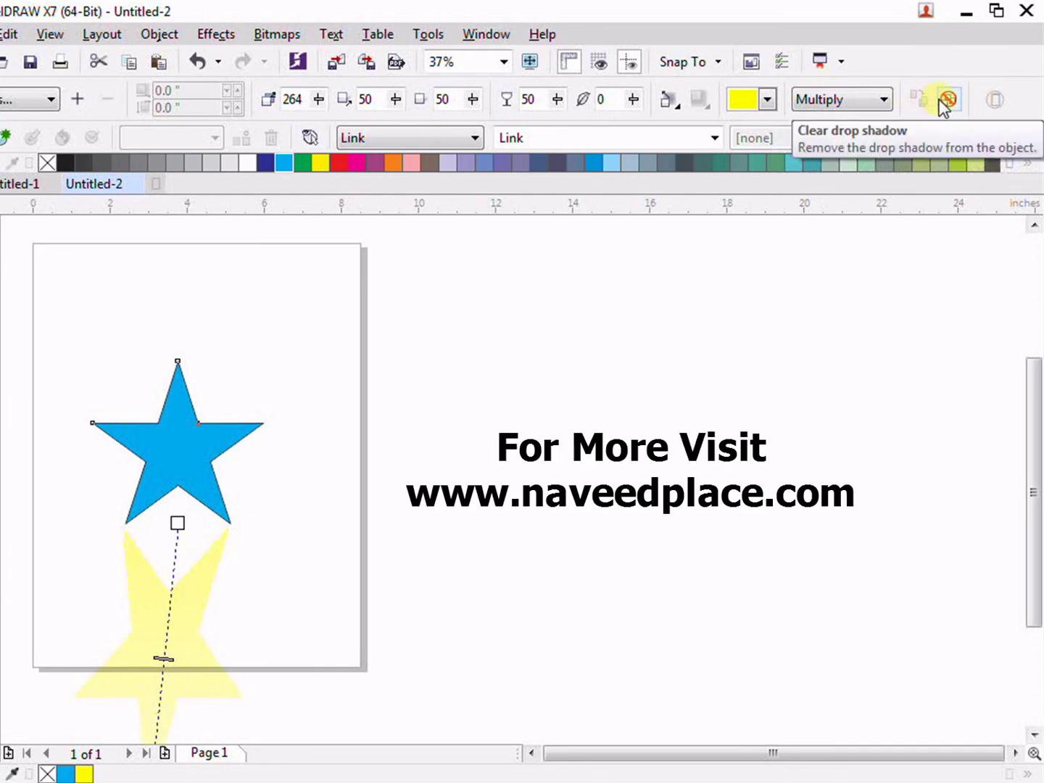
click(945, 101)
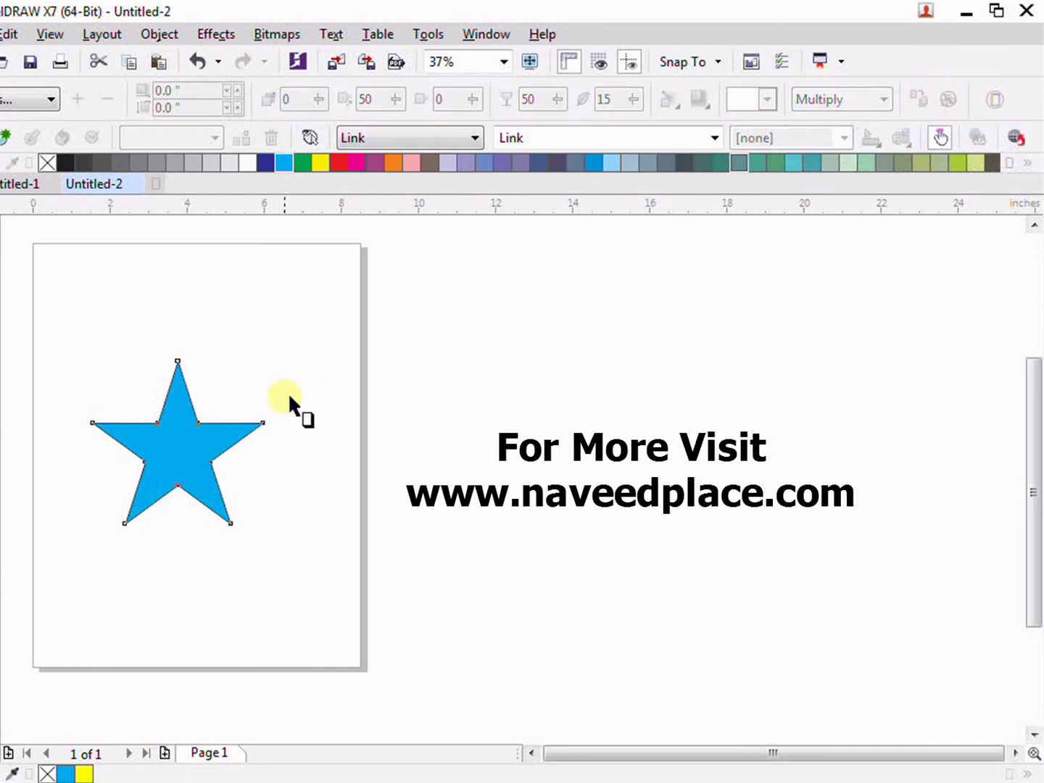